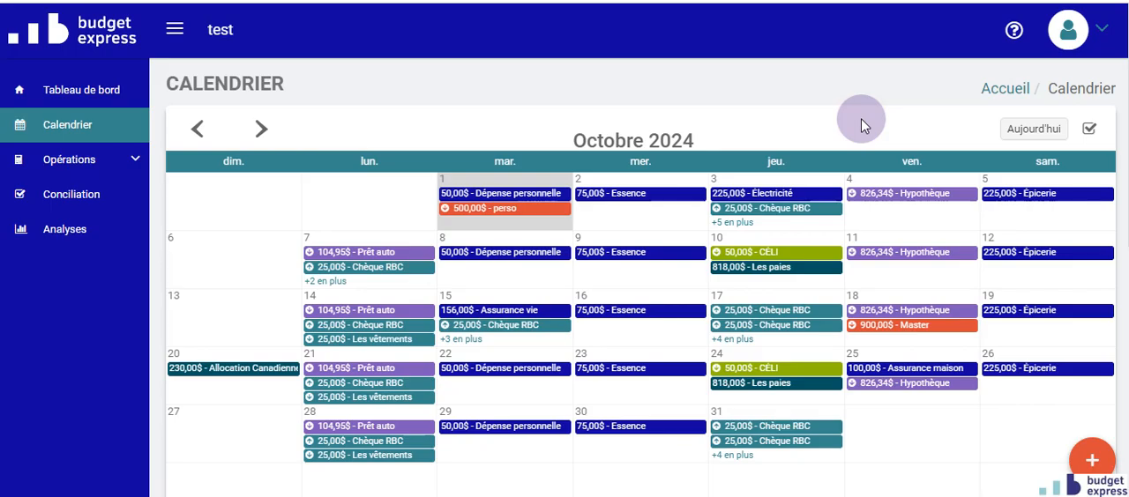
- Start a new account in the account operations and assign it to the COMPTE ÉPARGNE budget sub-category
left_click(90, 162)
left_click(84, 161)
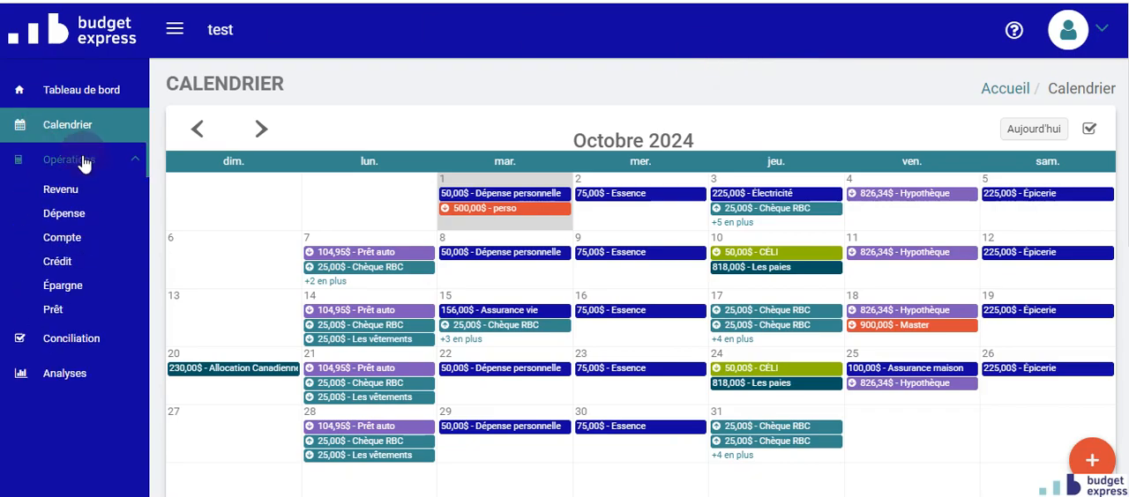
left_click(73, 239)
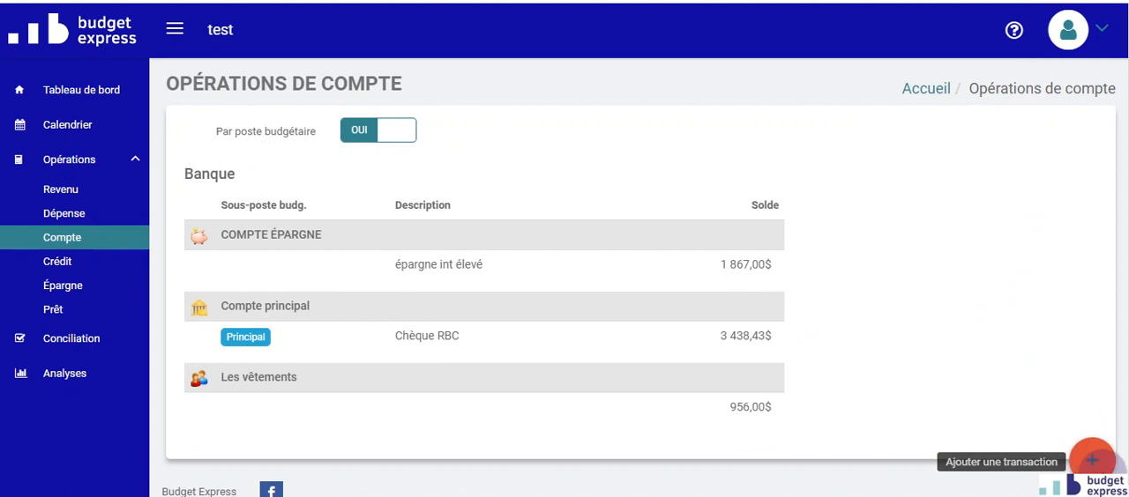
left_click(1091, 468)
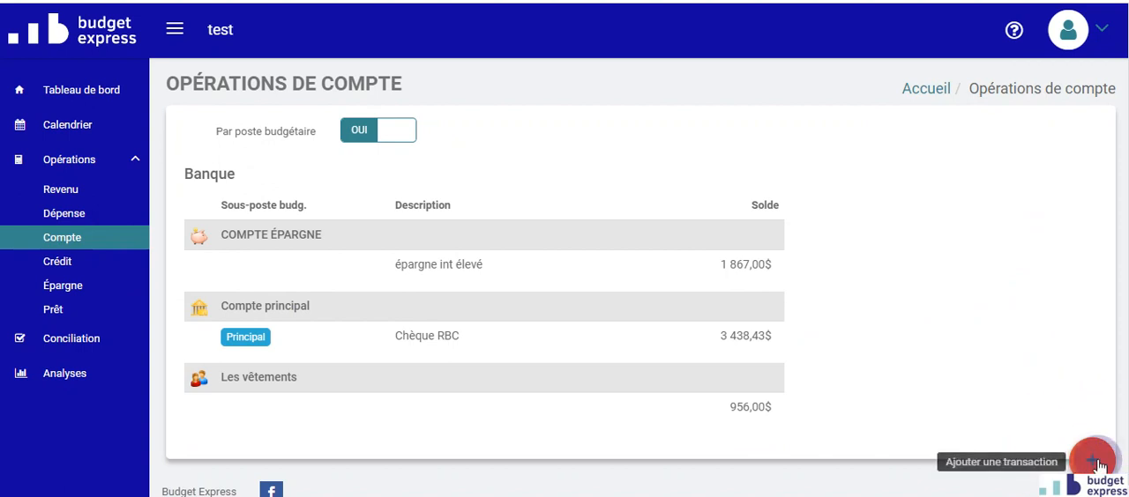
left_click(1094, 462)
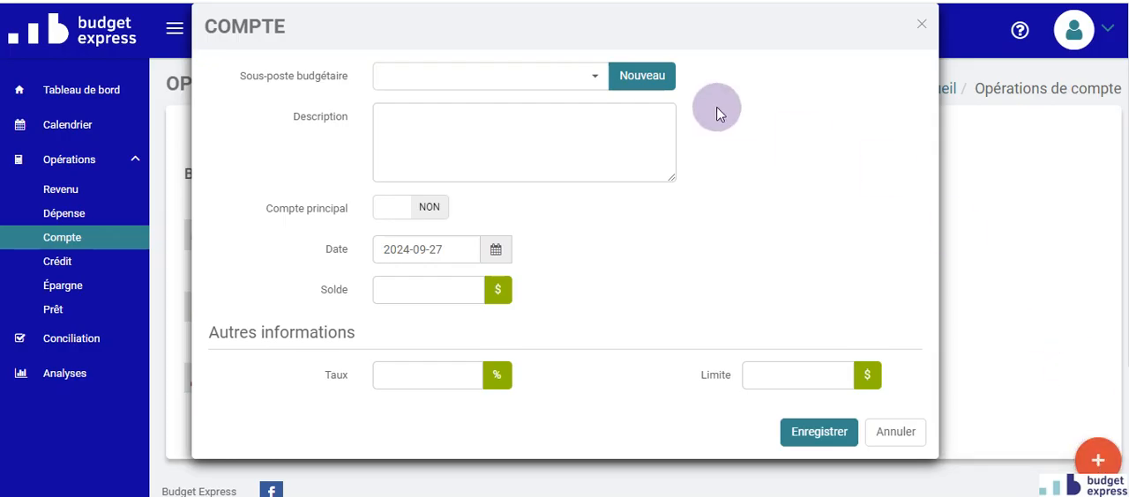
left_click(596, 78)
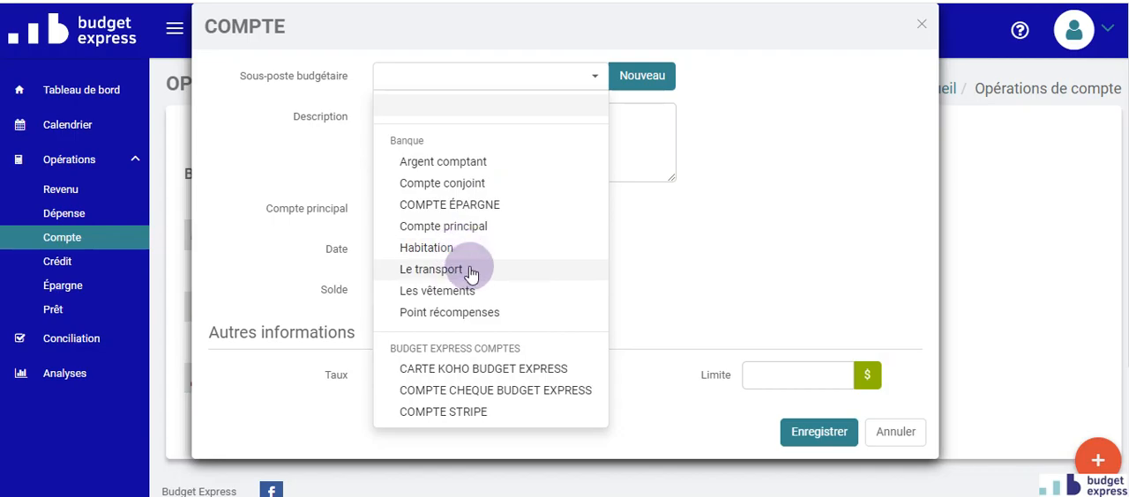
left_click(486, 213)
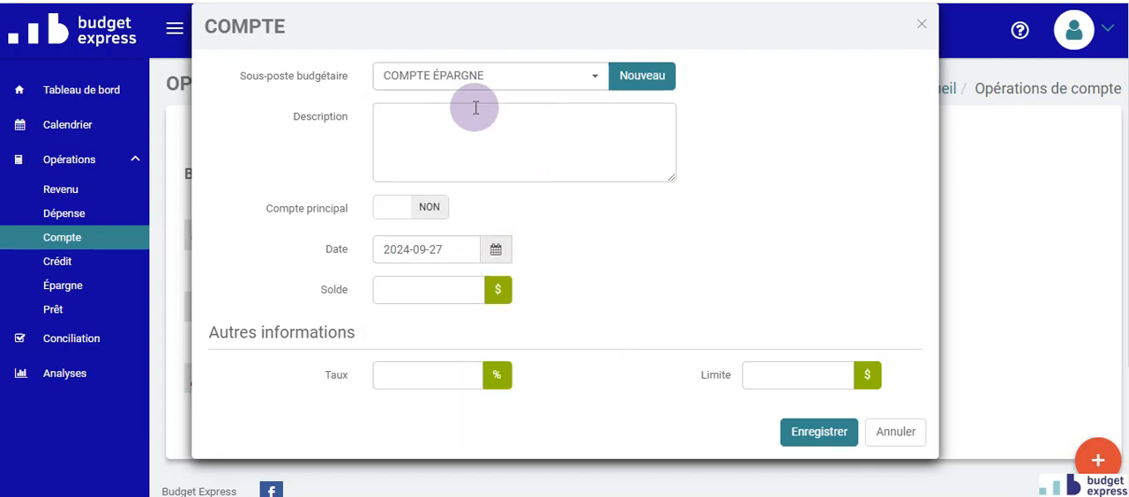
- Enter "voyage" as the new account's description
left_click(473, 111)
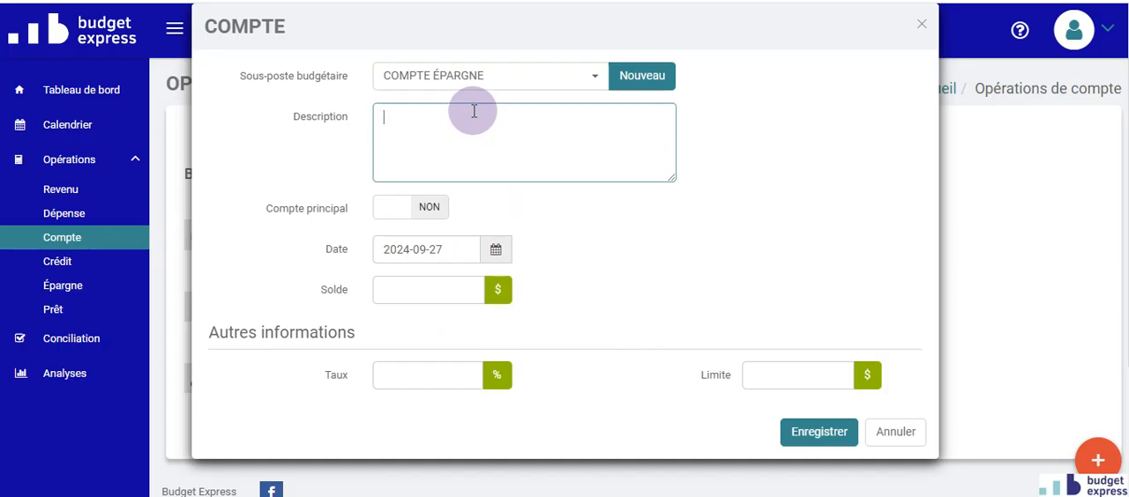
type("voyage")
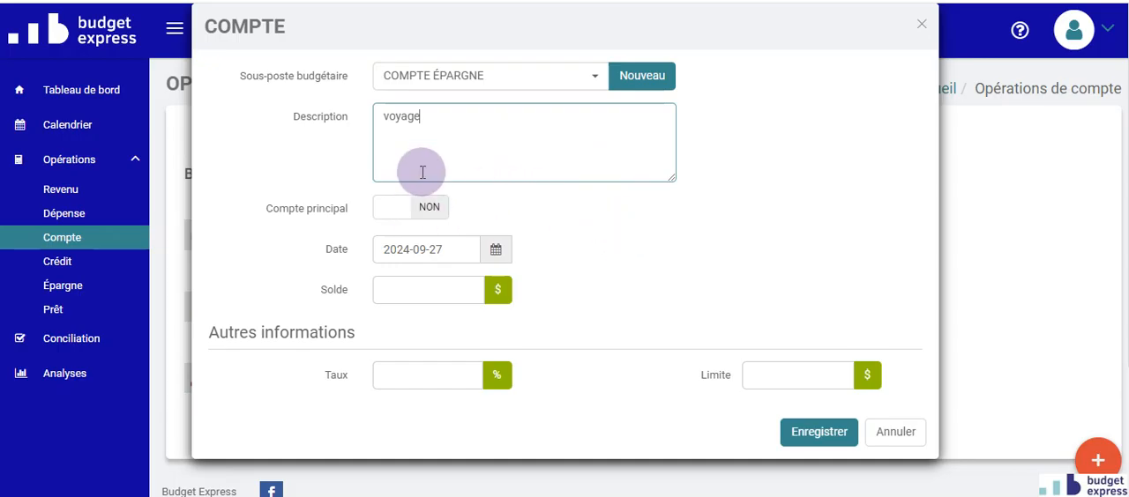
left_click(692, 213)
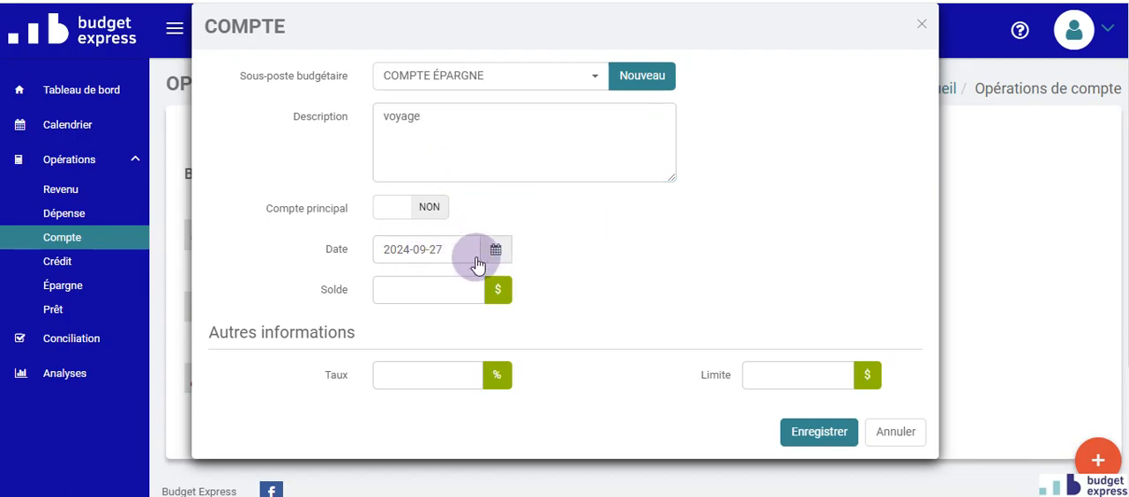
- Set the new account's balance to 256 $ and save the account
left_click(460, 291)
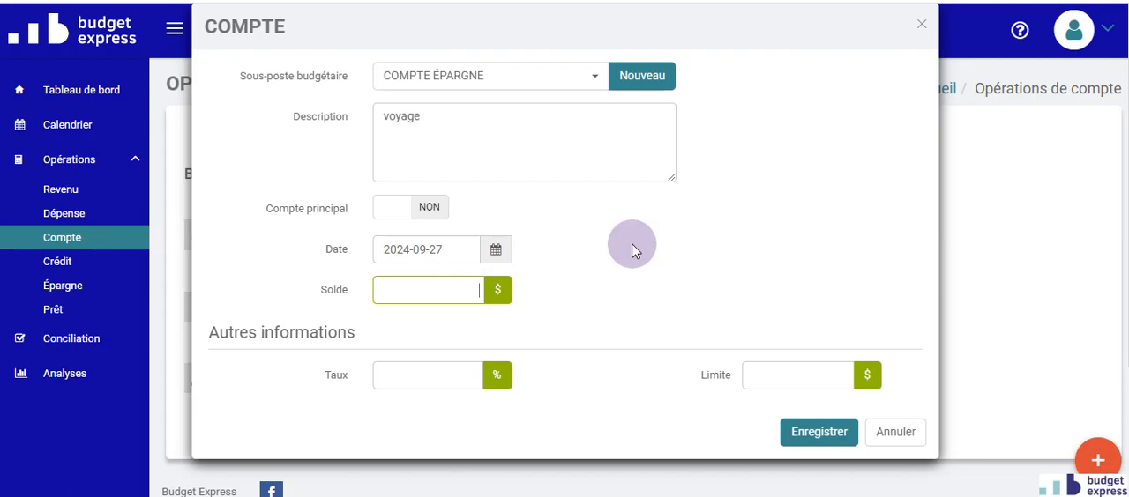
type("256")
scroll(655, 231, "down", 1)
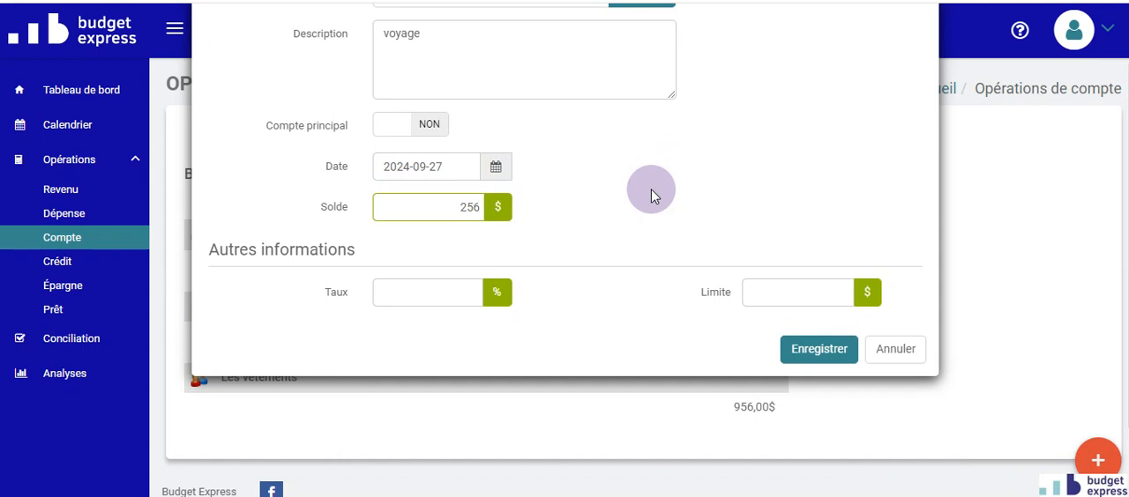
left_click(823, 351)
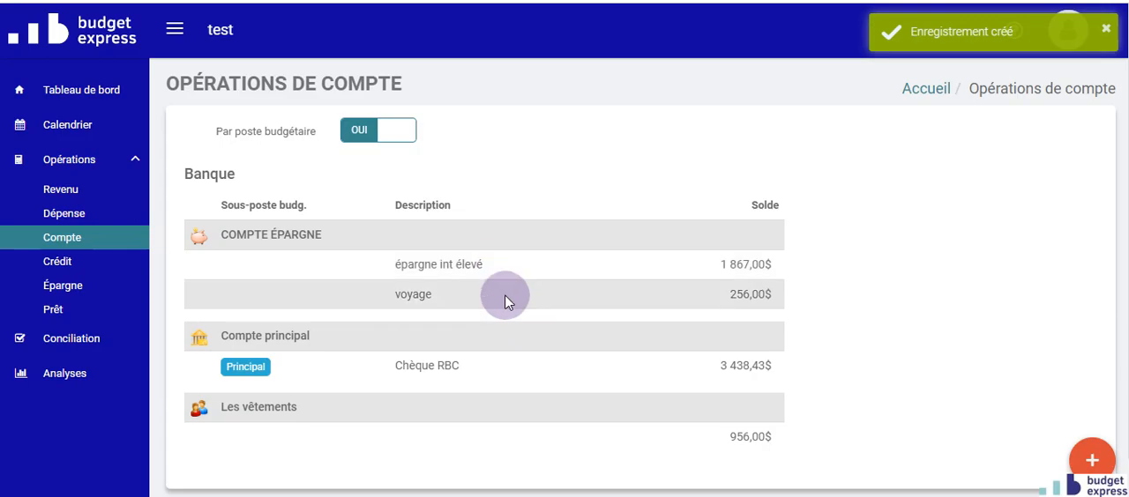
- Look over the voyage account's details, then review the account transfers set up for the main Chèque RBC account
left_click(505, 293)
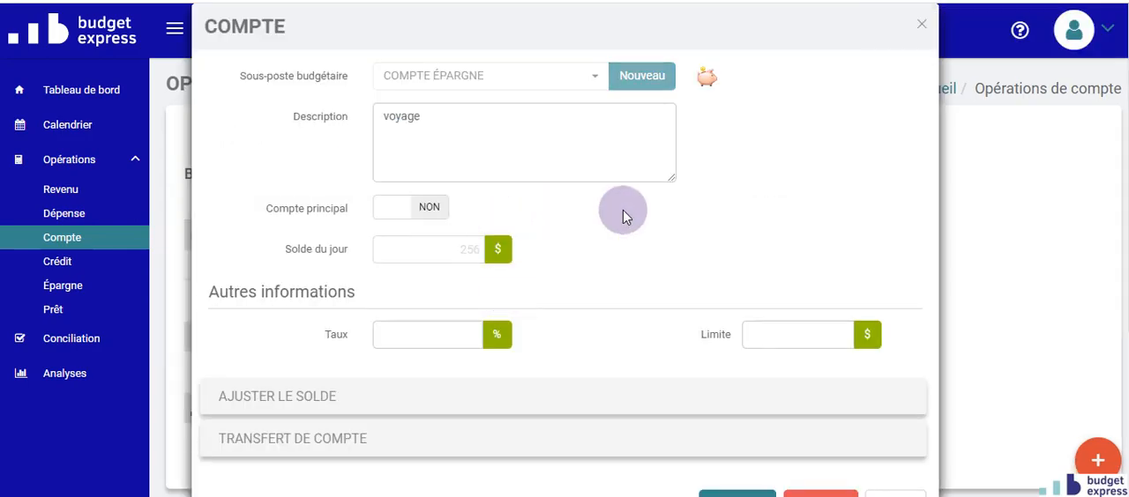
left_click(895, 490)
left_click(550, 365)
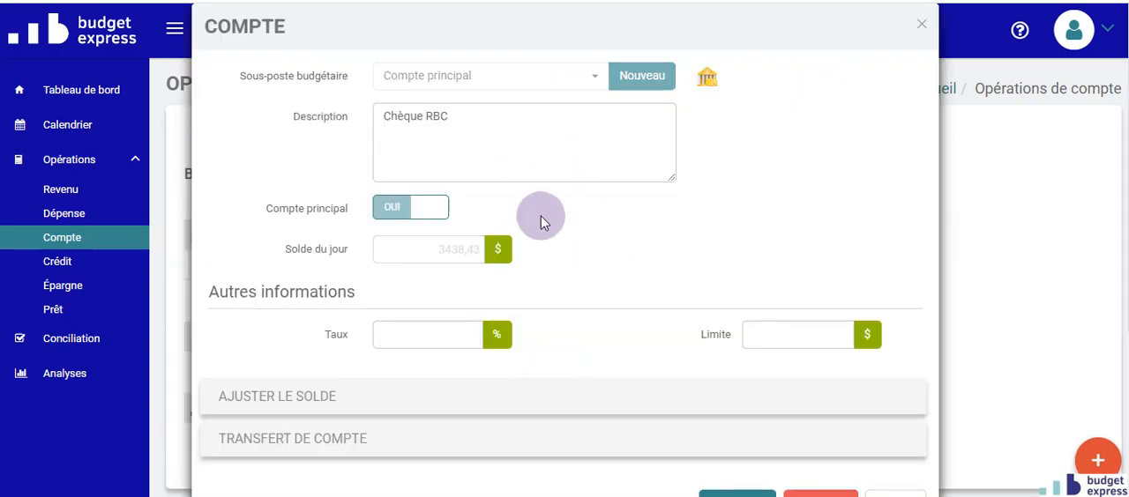
left_click(353, 436)
scroll(643, 209, "down", 3)
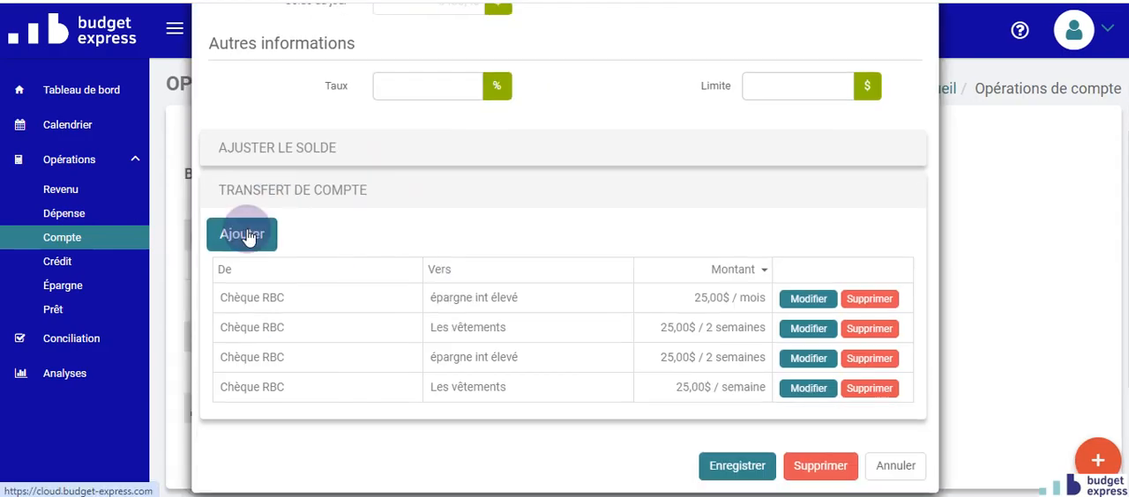
- Try to set up a transfer from Chèque RBC to the voyage account, then leave without saving
left_click(247, 234)
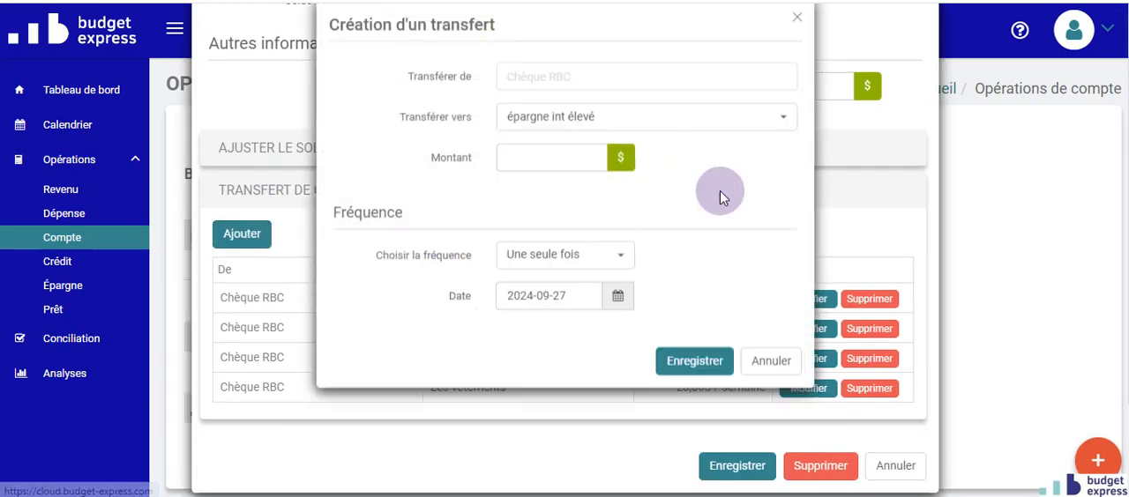
left_click(659, 127)
left_click(559, 216)
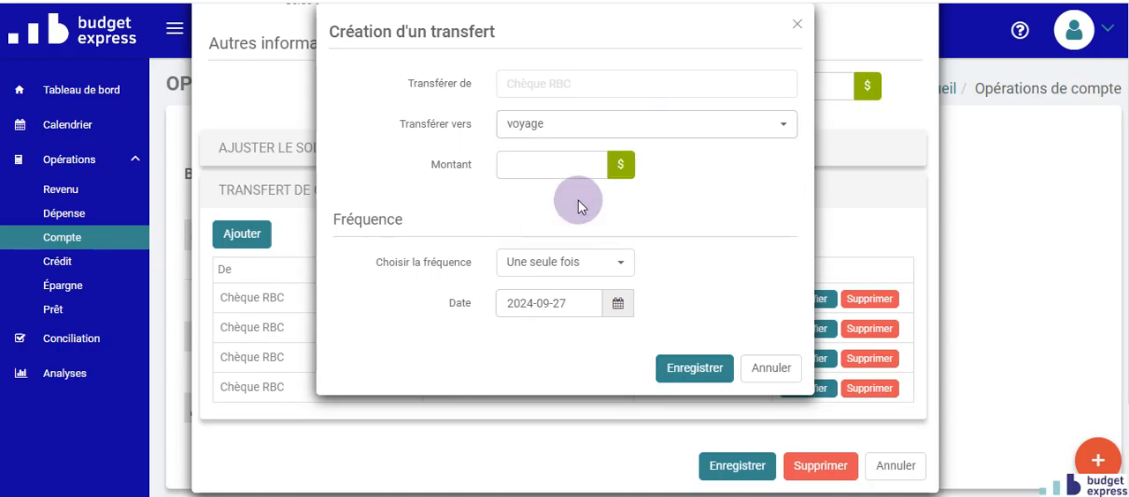
left_click(526, 168)
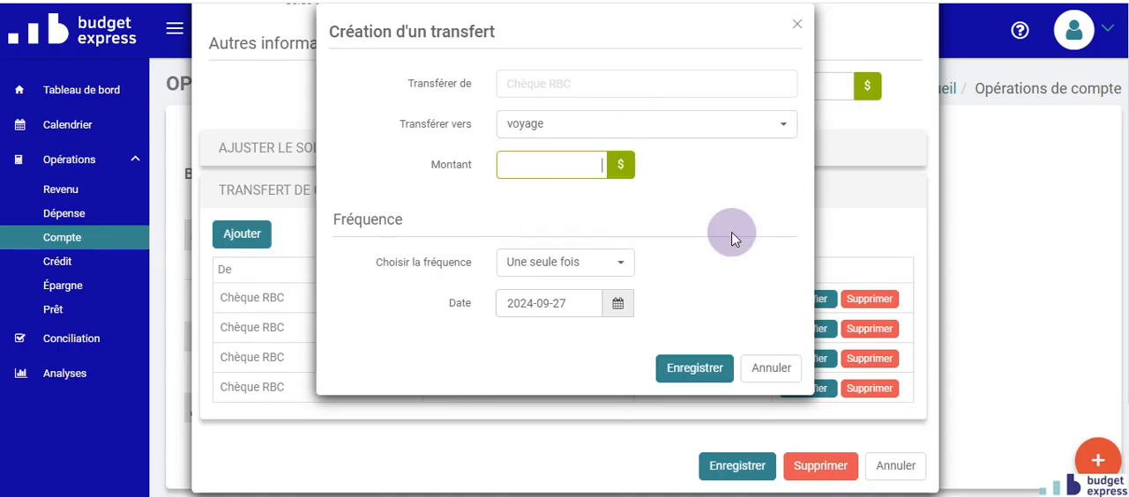
left_click(777, 371)
left_click(769, 394)
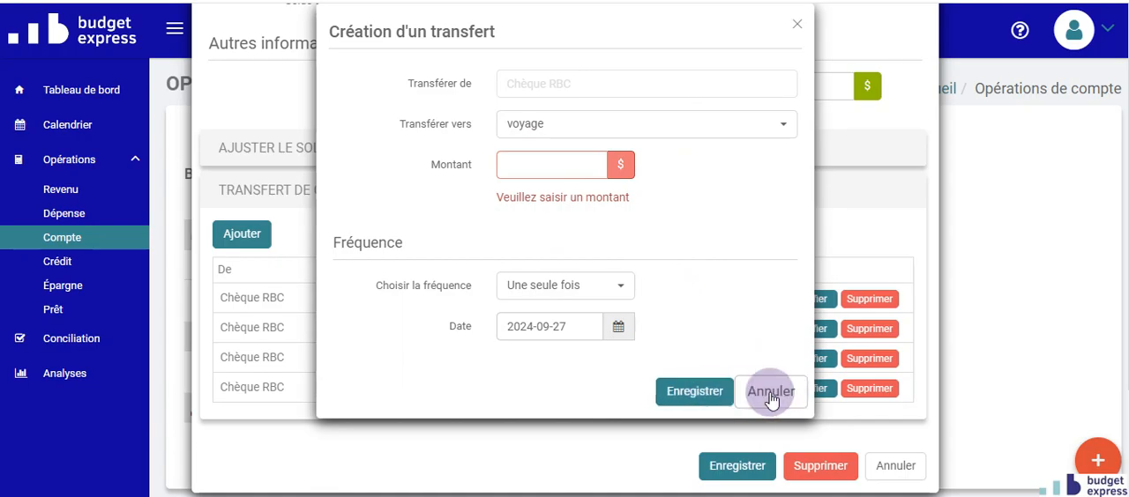
left_click(904, 479)
left_click(891, 463)
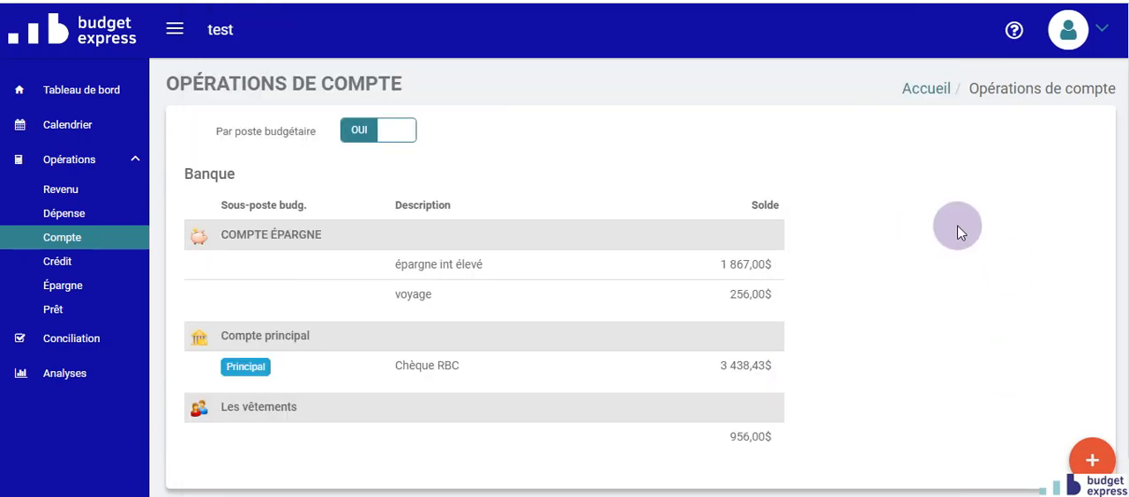
- View the credit, savings and loan operations one after another
left_click(74, 266)
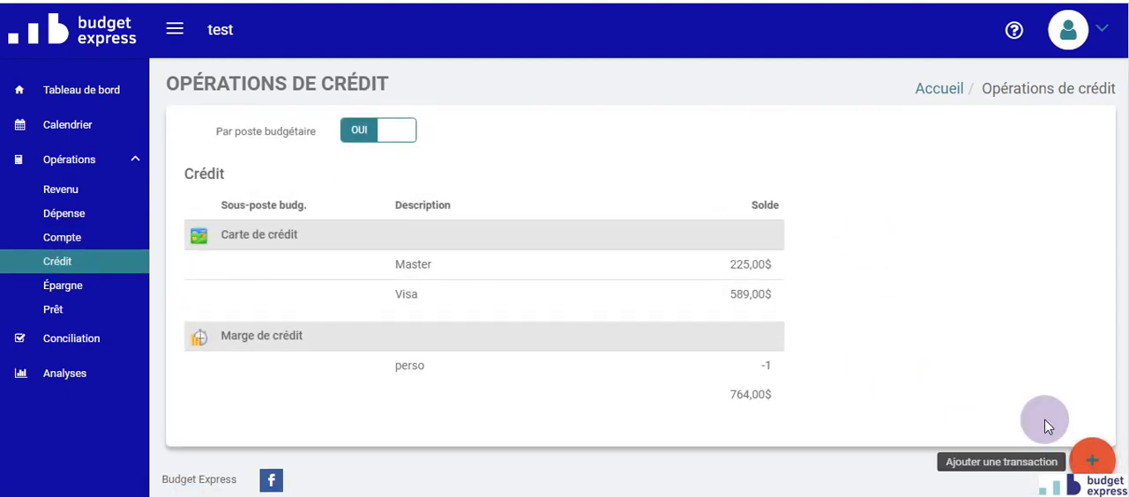
left_click(88, 287)
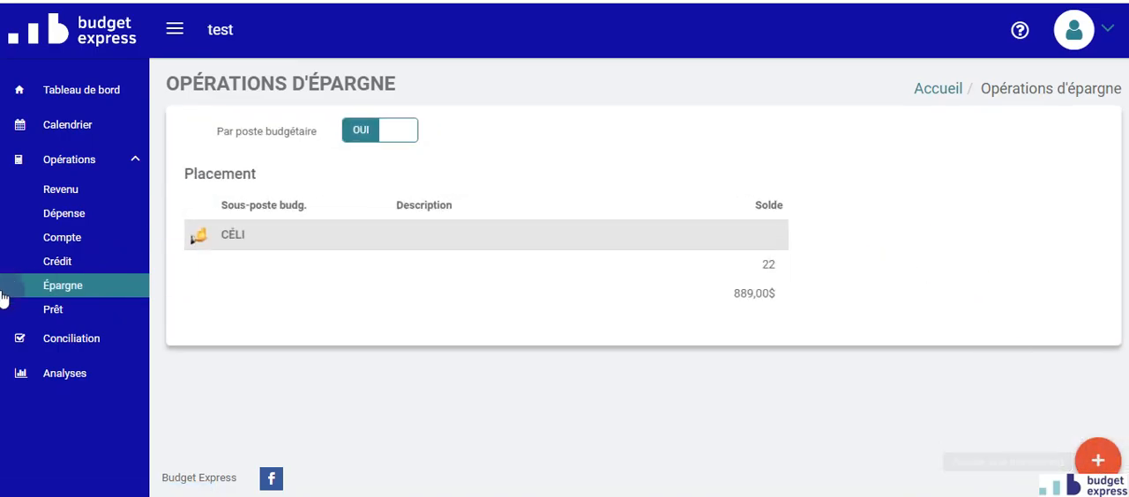
left_click(70, 310)
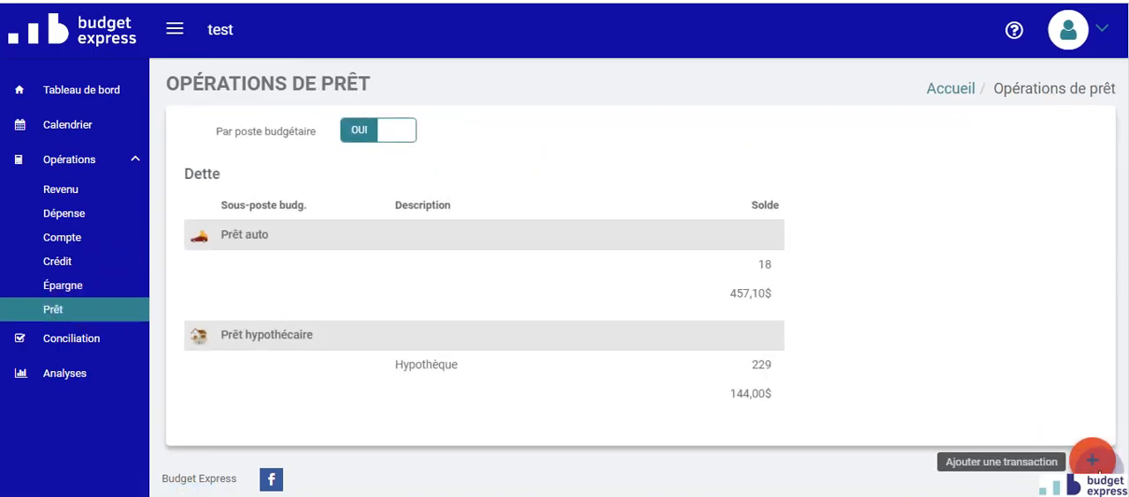